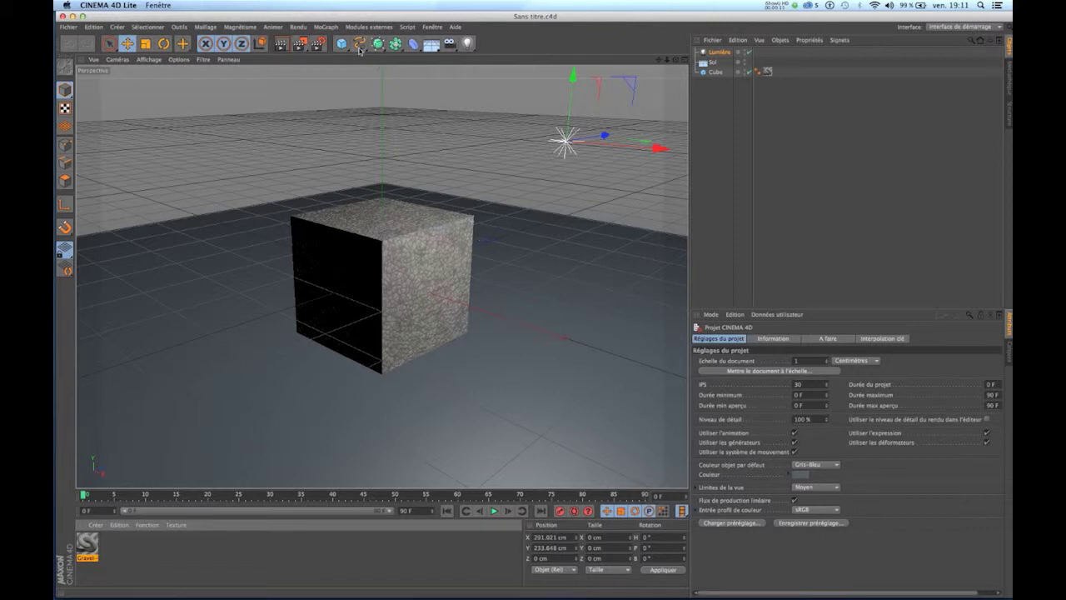
# Switch to After Effects to check the rendered cube in Composition 1, and return to the CINEMA 4D scene.
pyautogui.moveTo(294, 21); pyautogui.dragTo(539, 38)
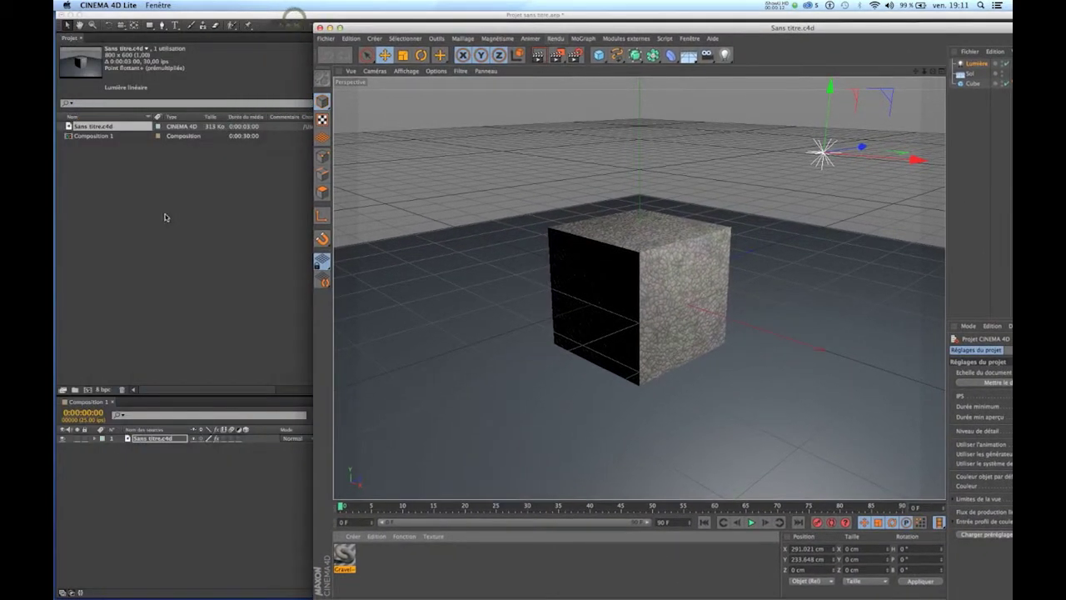
pyautogui.click(170, 217)
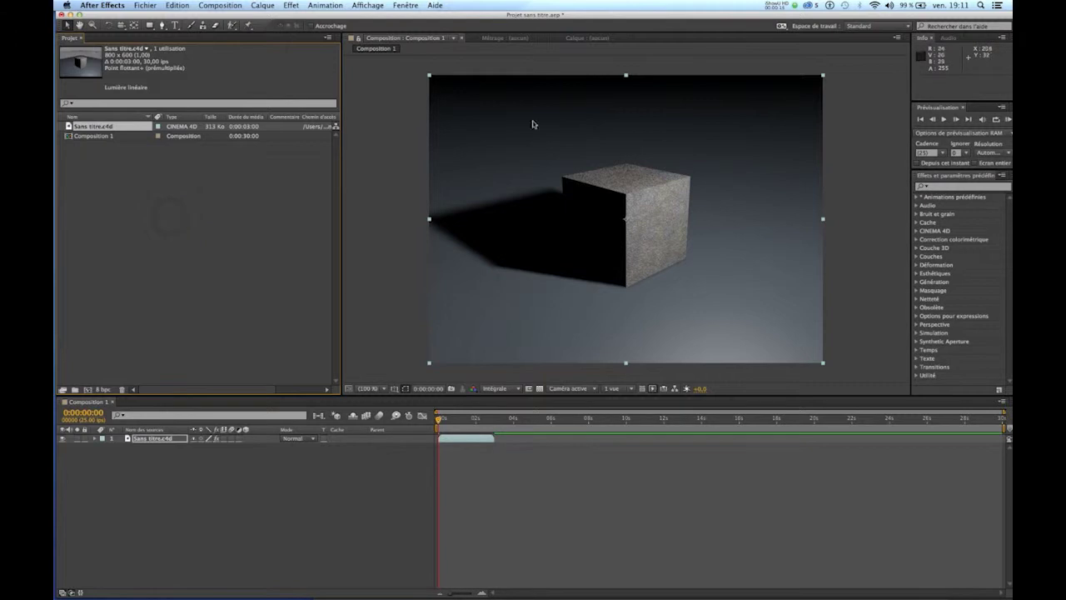
pyautogui.moveTo(517, 14); pyautogui.dragTo(277, 16)
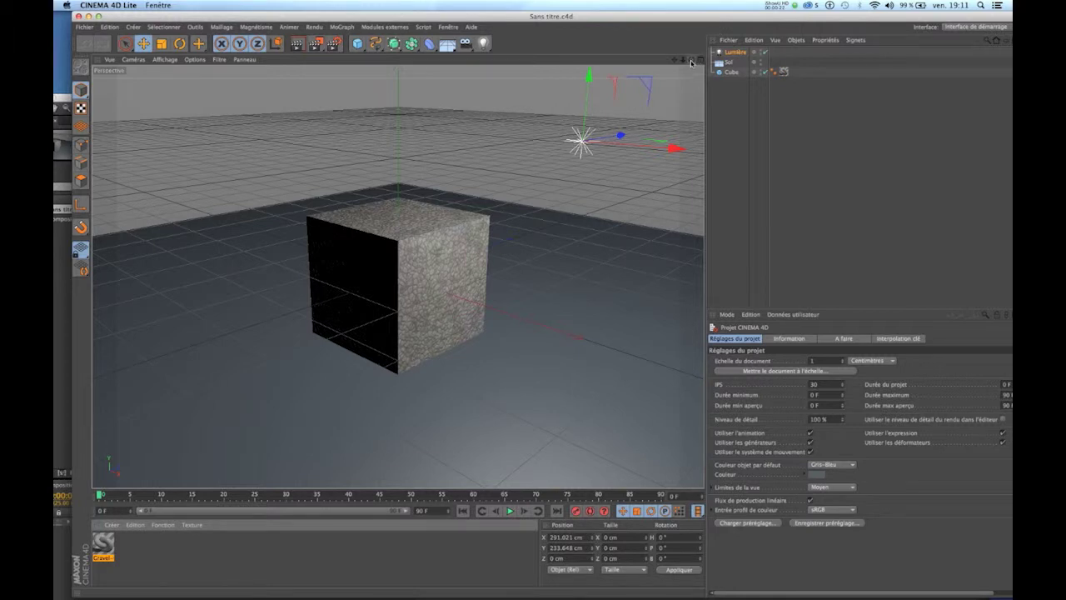
# Orbit, zoom and pan the perspective view to examine the textured cube from different angles and distances.
pyautogui.moveTo(690, 63); pyautogui.dragTo(646, 79)
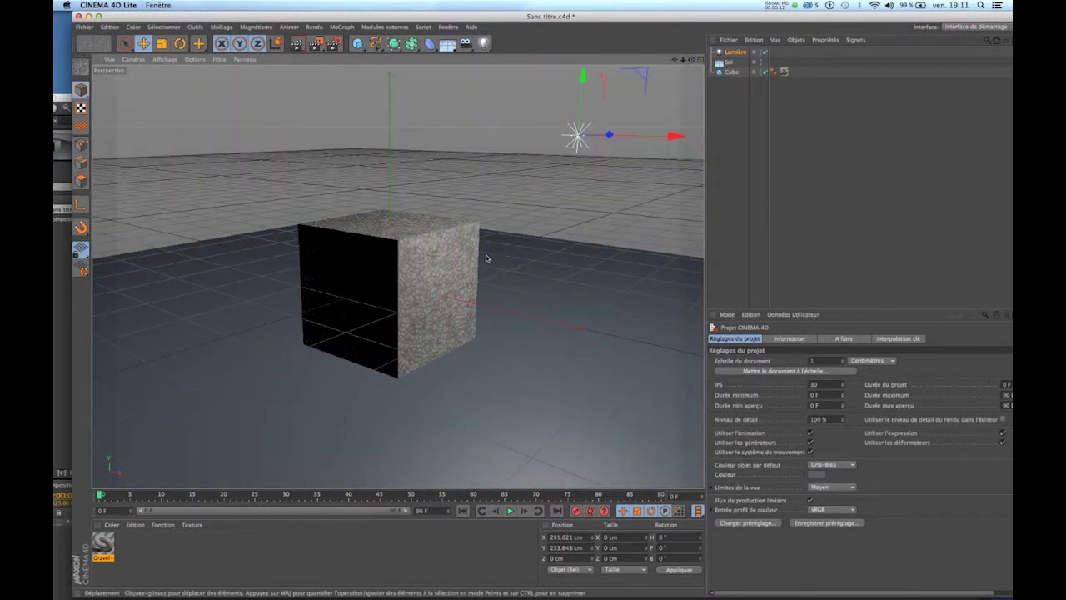
pyautogui.moveTo(497, 300)
pyautogui.keyDown('alt'); pyautogui.mouseDown()
pyautogui.moveTo(467, 317)
pyautogui.moveTo(498, 297)
pyautogui.moveTo(409, 234)
pyautogui.moveTo(515, 282)
pyautogui.moveTo(502, 317)
pyautogui.moveTo(498, 303)
pyautogui.mouseUp(); pyautogui.keyUp('alt')
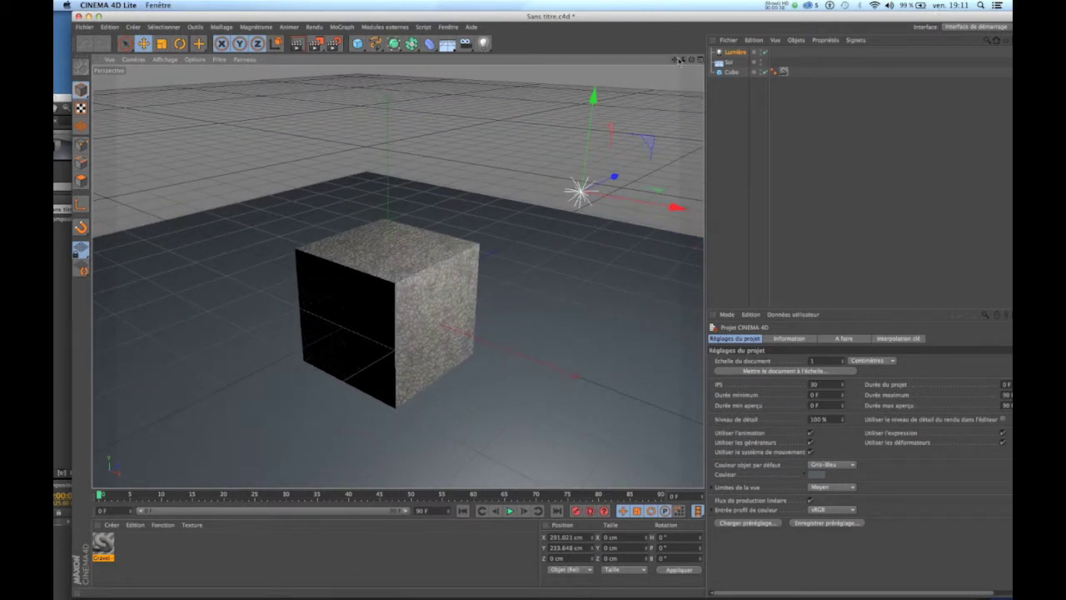
pyautogui.moveTo(683, 59); pyautogui.dragTo(630, 97)
pyautogui.moveTo(425, 223)
pyautogui.mouseDown()
pyautogui.moveTo(500, 202)
pyautogui.moveTo(423, 222)
pyautogui.mouseUp()
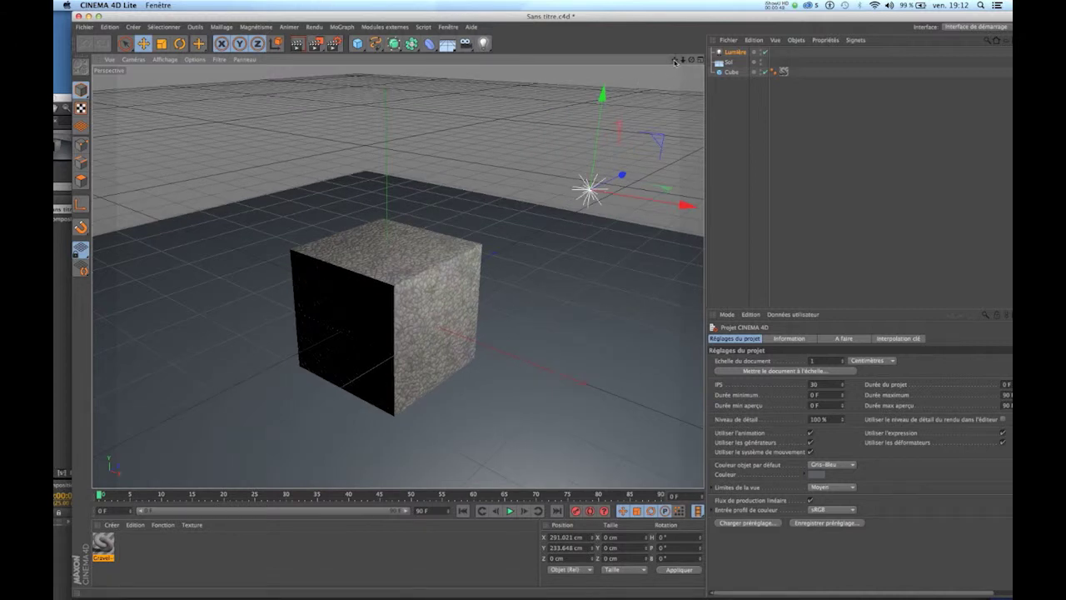
pyautogui.moveTo(690, 59); pyautogui.dragTo(494, 248)
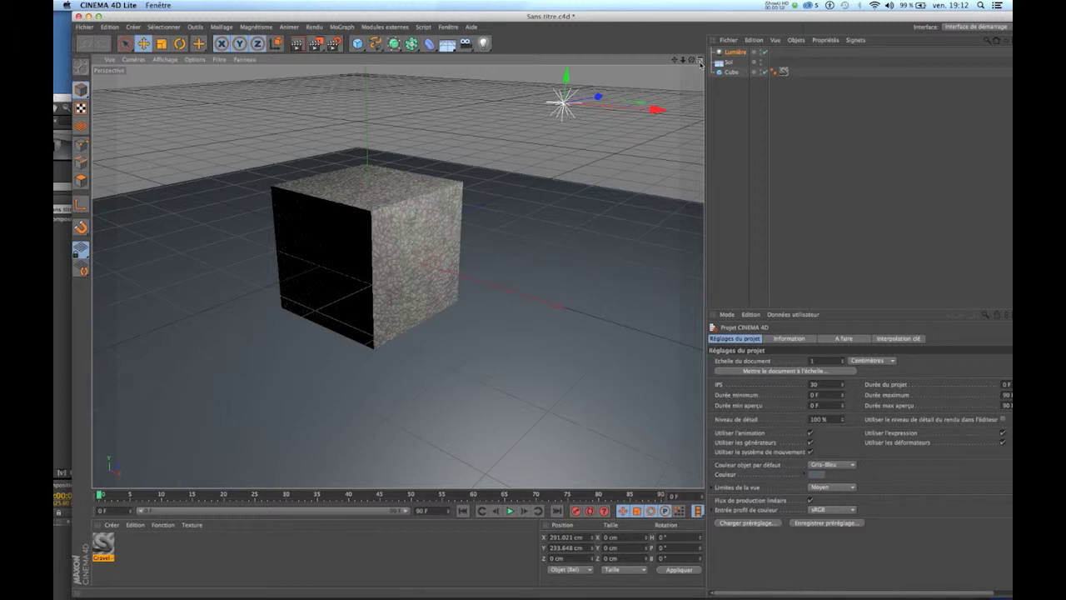
# Show the four-view layout, activate the top, right and front views, and return to the full perspective view.
pyautogui.click(700, 63)
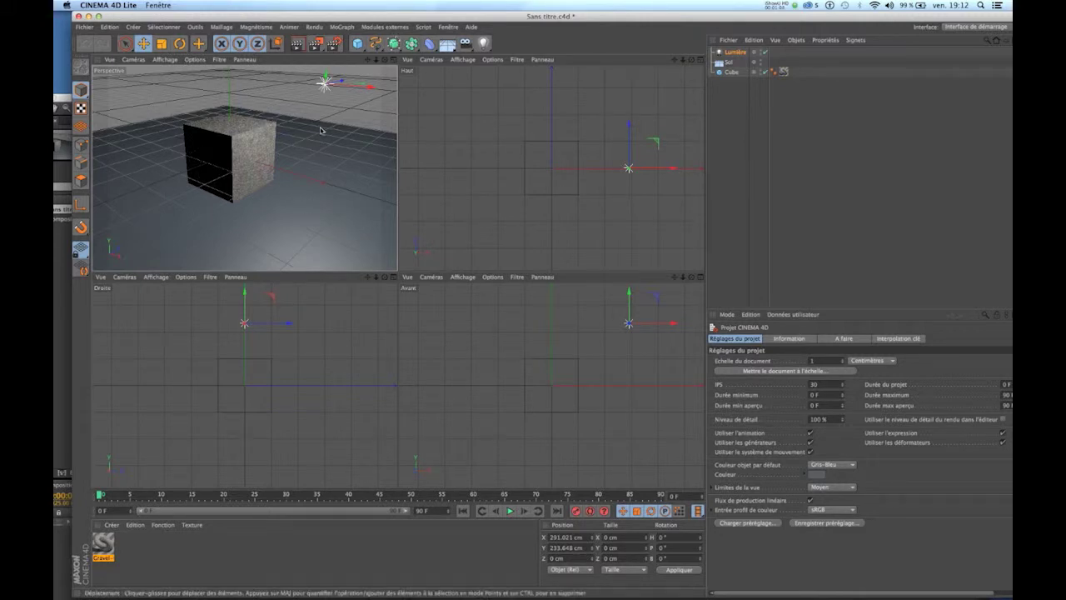
pyautogui.click(497, 146)
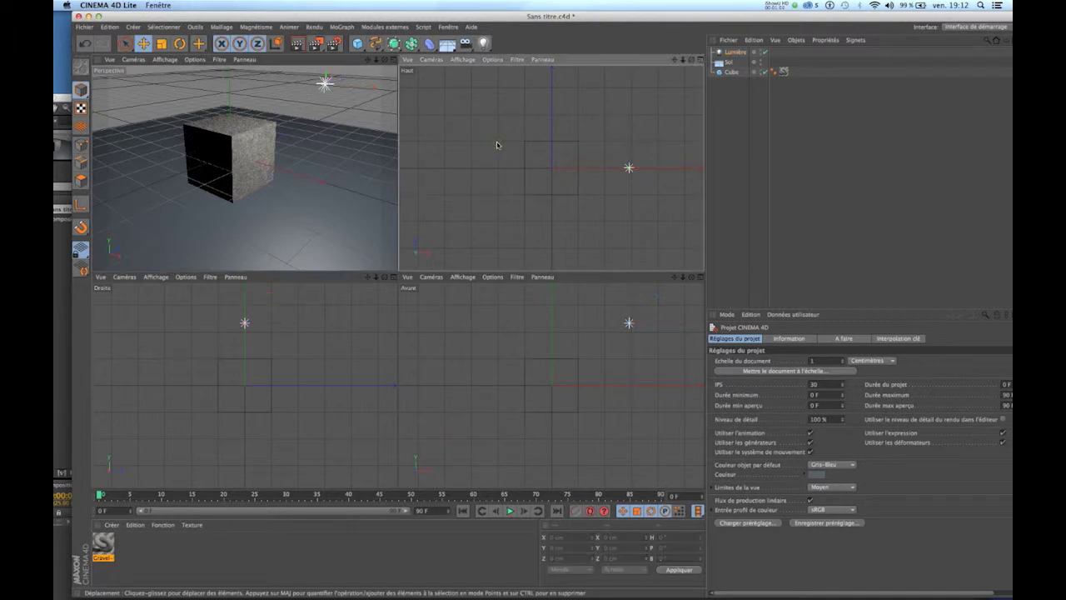
pyautogui.click(188, 330)
pyautogui.click(458, 371)
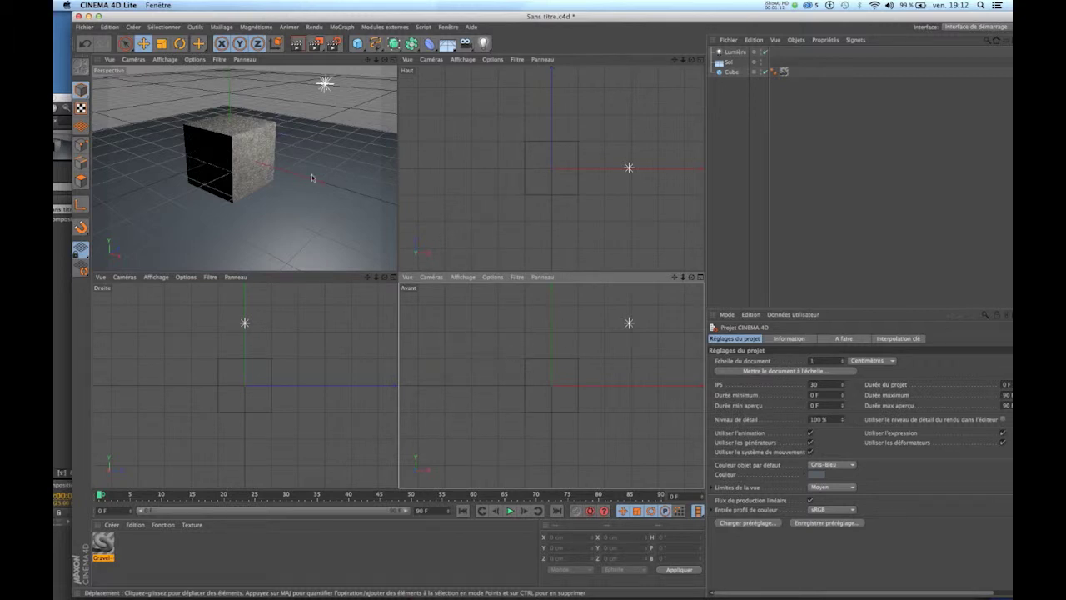
pyautogui.click(395, 61)
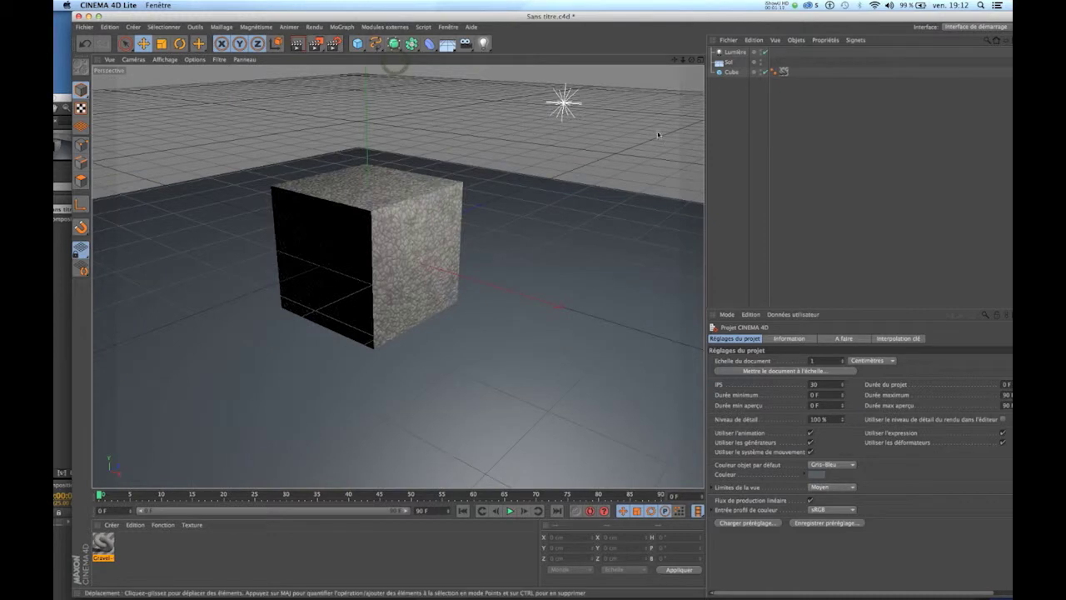
pyautogui.click(702, 62)
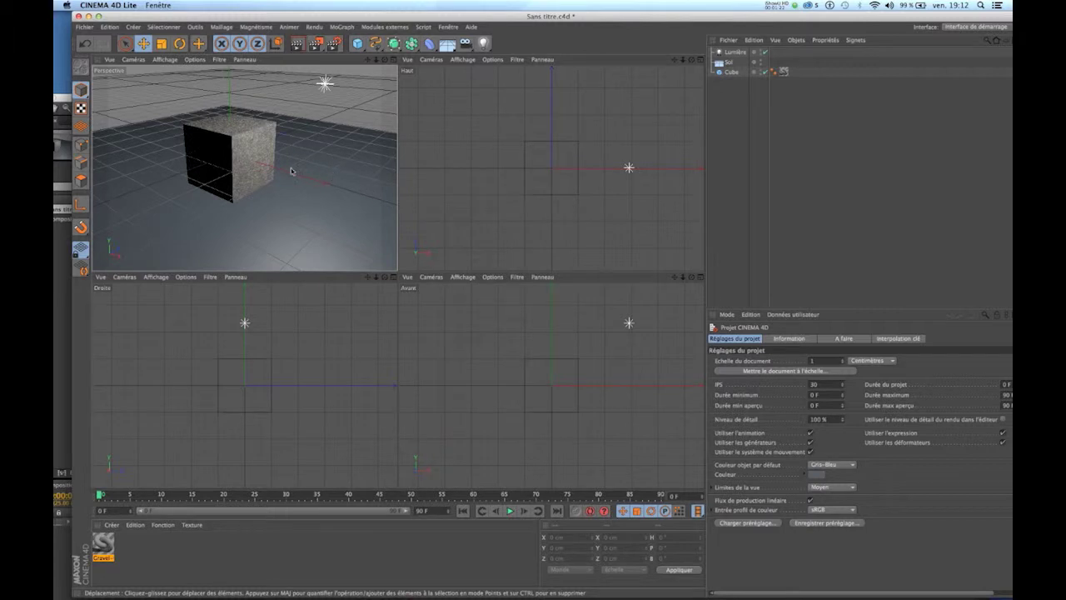
pyautogui.middleClick(257, 172)
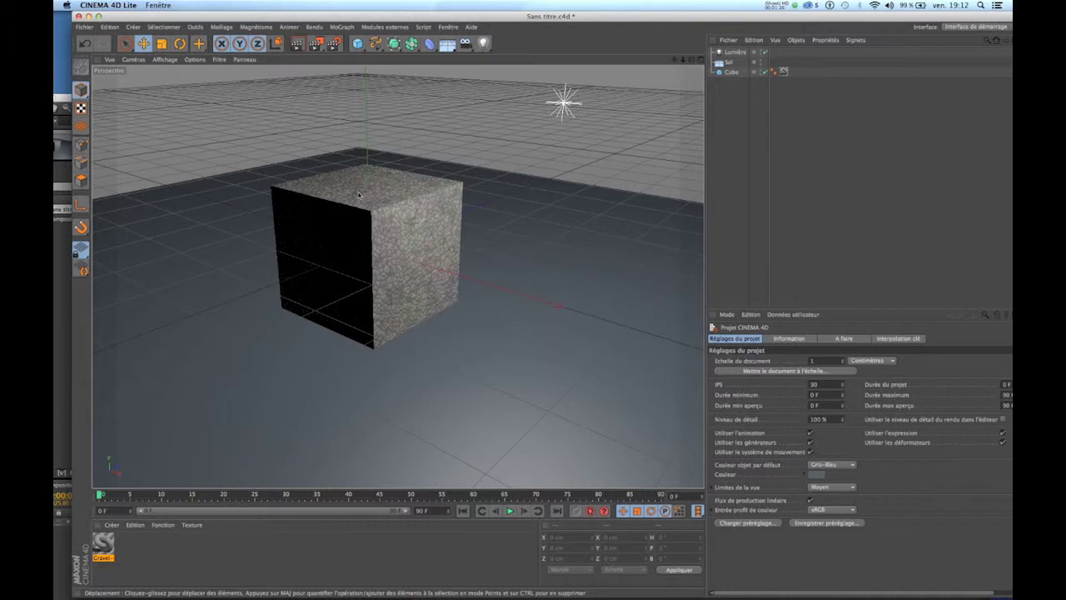
# Display the top, right and front views one after another, and return through the four-view layout to the full perspective view.
pyautogui.press('F2')
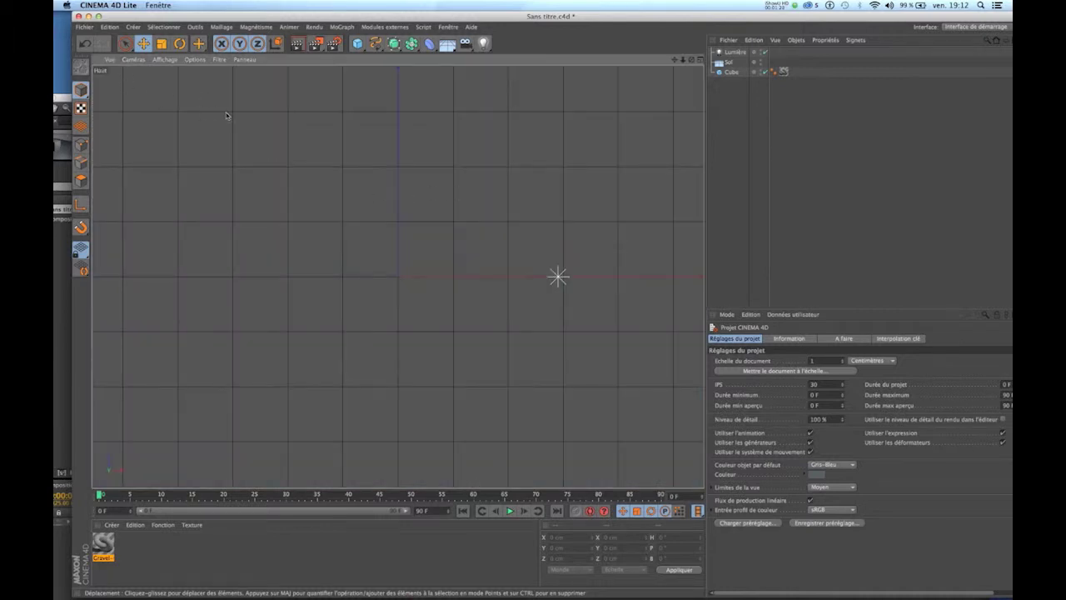
pyautogui.press('F3')
pyautogui.press('F4')
pyautogui.press('F5')
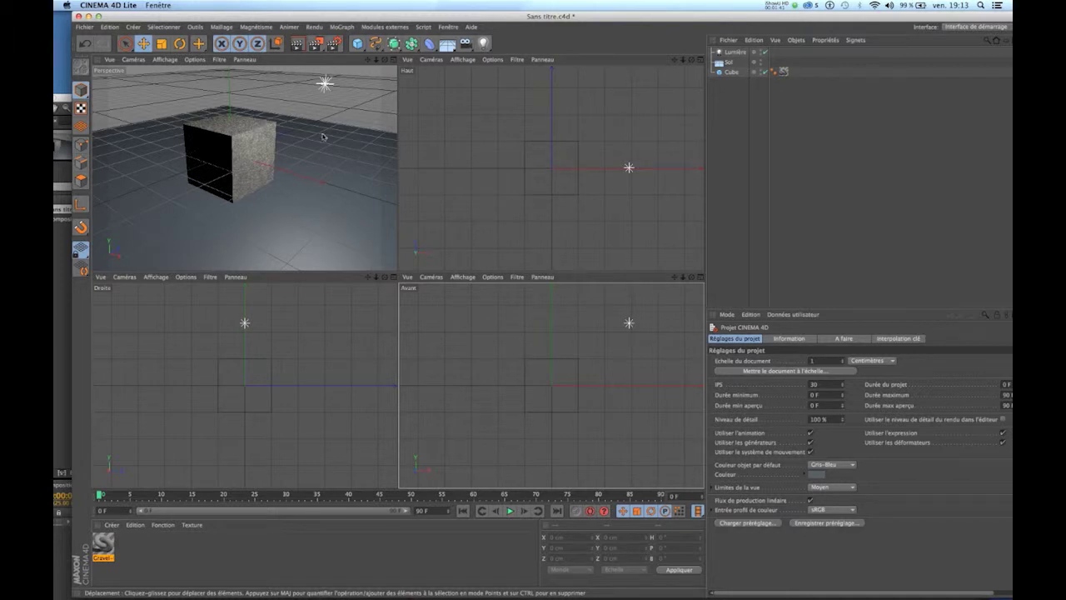
pyautogui.click(391, 59)
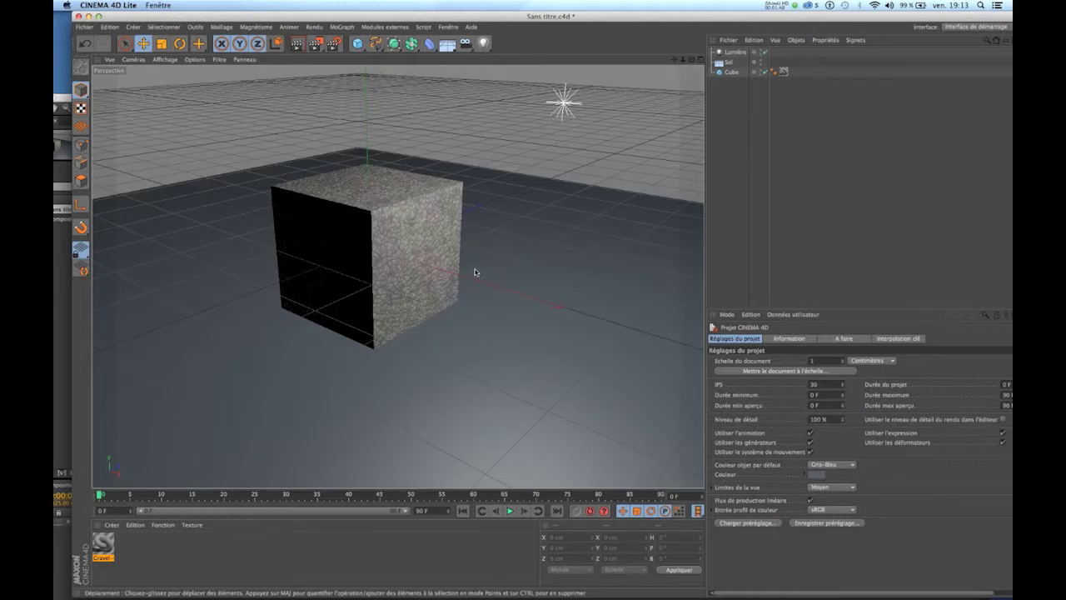
pyautogui.press('F12')
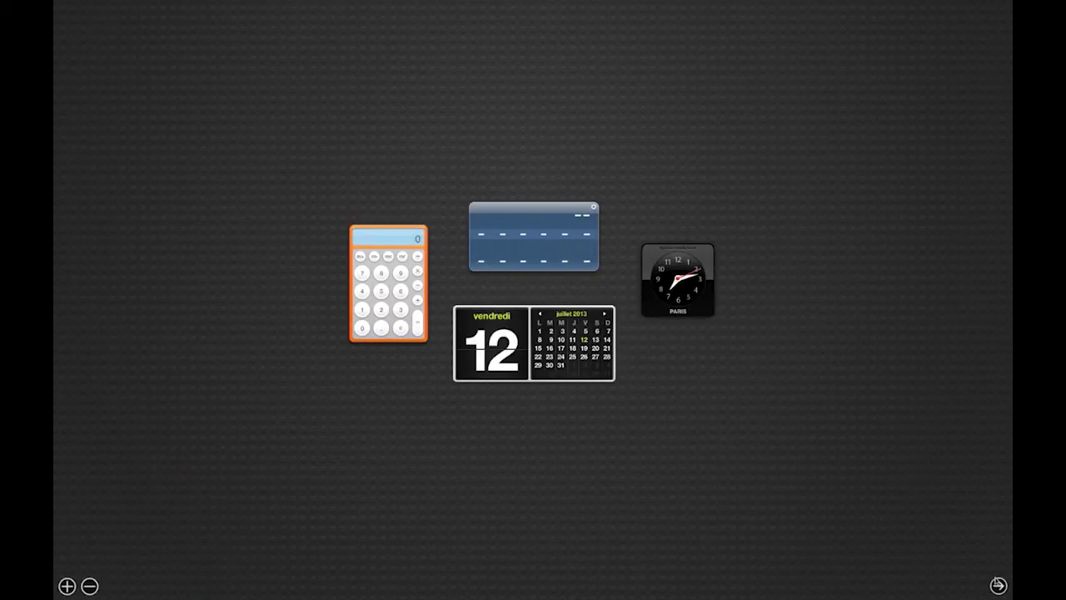
pyautogui.press('F12')
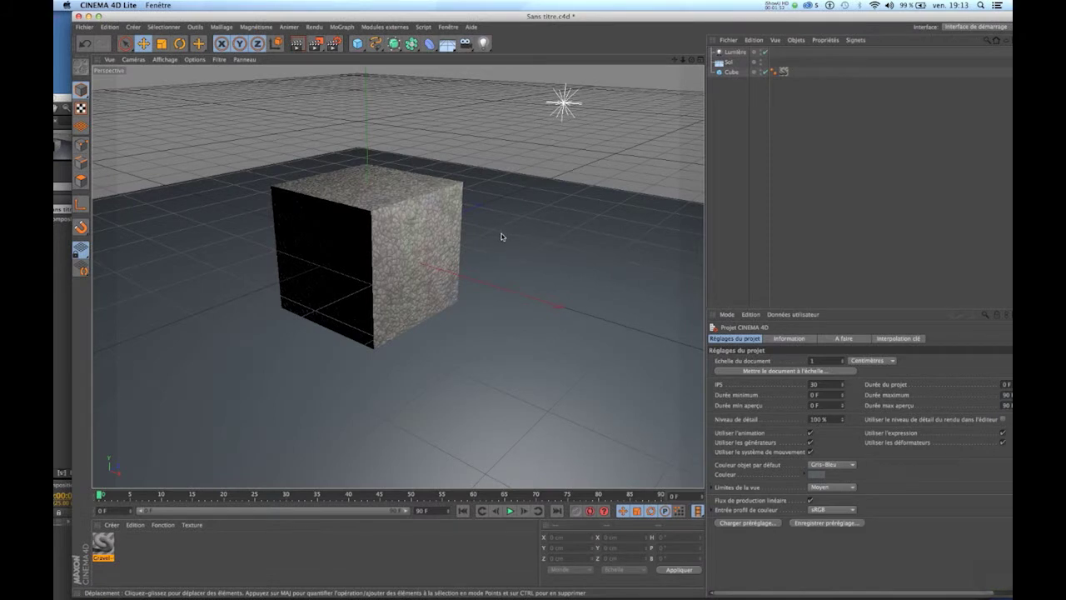
# Zoom in closer on the cube and compare the four-view layout with the full perspective view.
pyautogui.scroll(2, 501, 236)
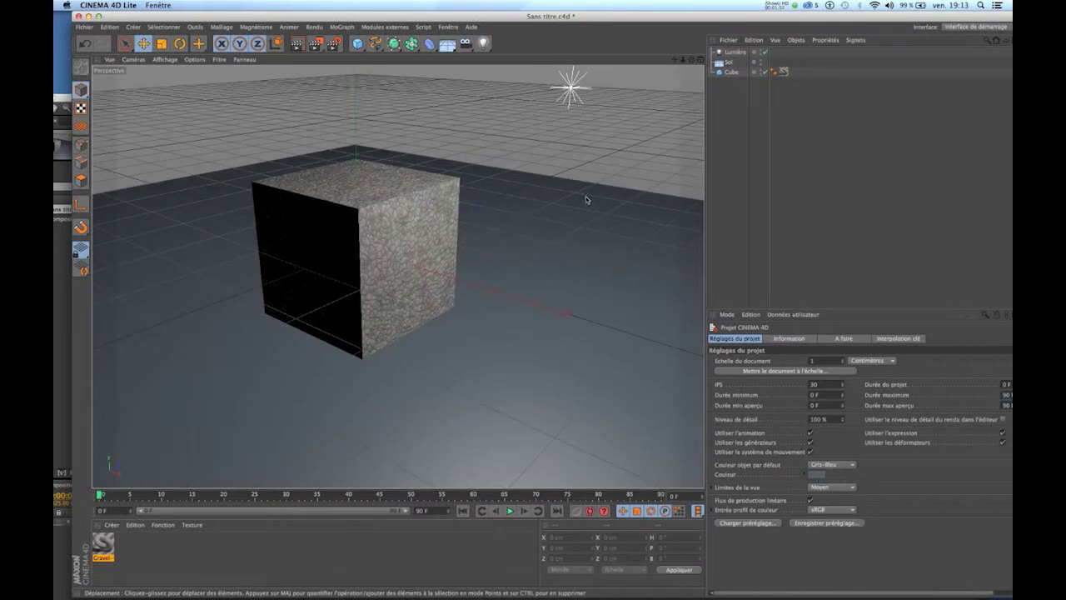
pyautogui.scroll(1, 583, 203)
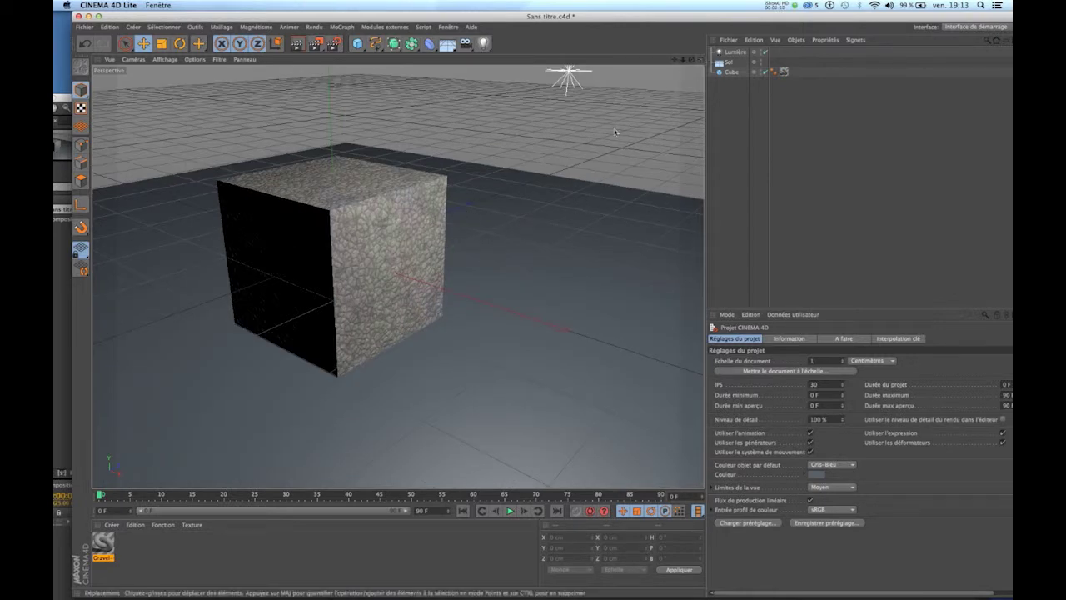
pyautogui.click(700, 59)
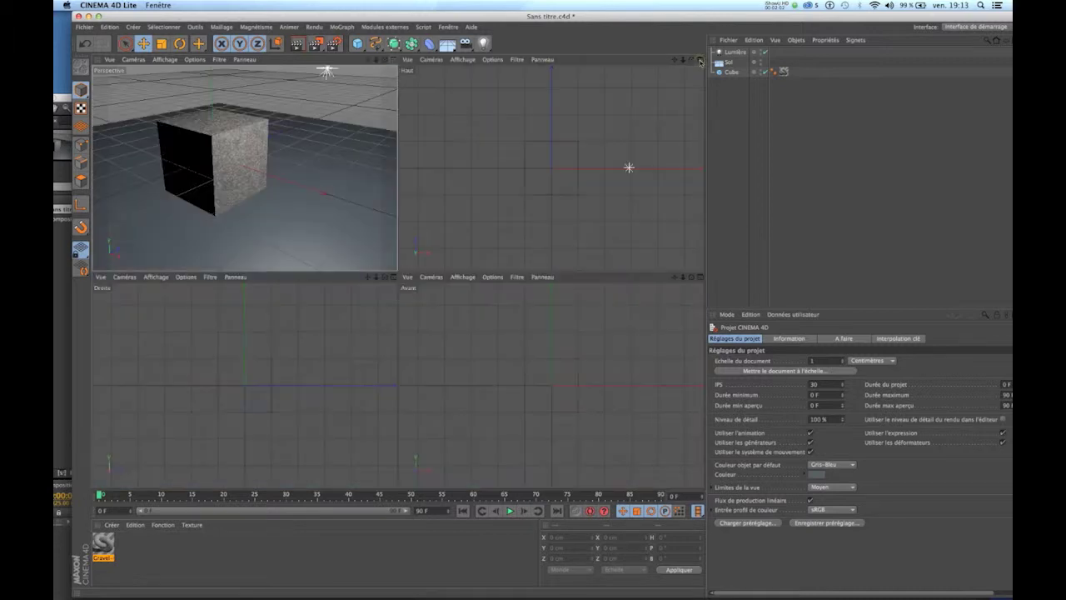
pyautogui.click(395, 59)
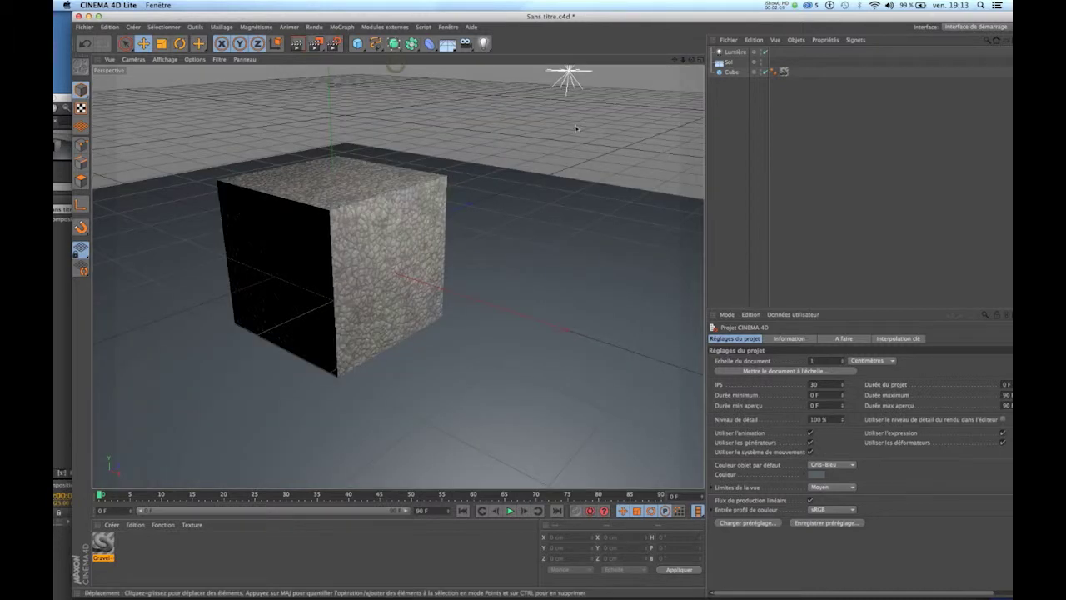
# Orbit the perspective view around to the cube's lit side with the light behind it, and save the scene.
pyautogui.moveTo(690, 62); pyautogui.dragTo(201, 126)
pyautogui.click(84, 27)
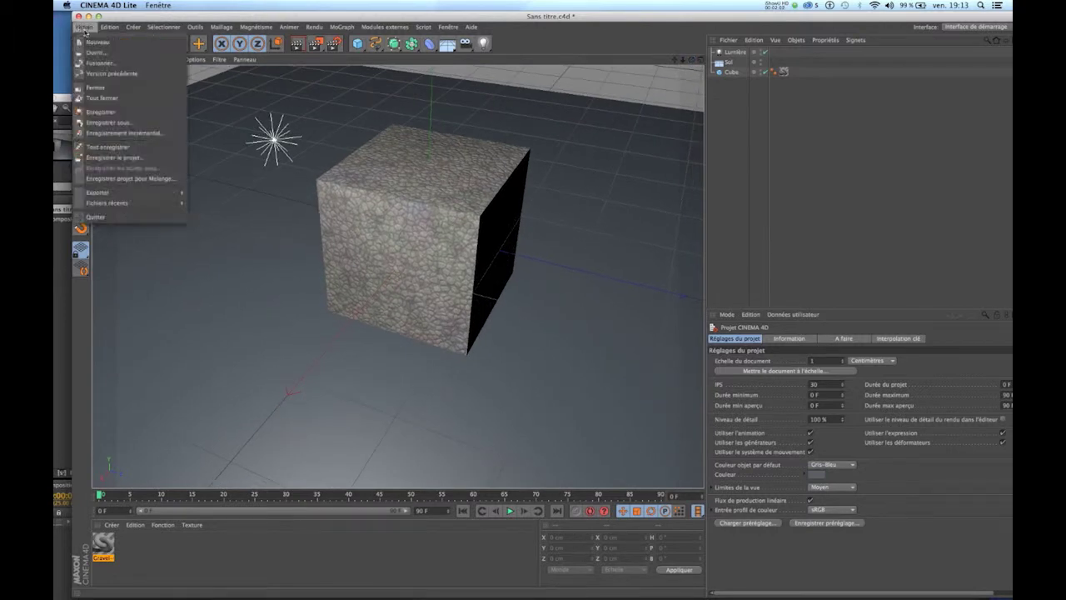
pyautogui.click(89, 112)
# Switch to After Effects and inspect the cube's updated render in Composition 1.
pyautogui.click(81, 268)
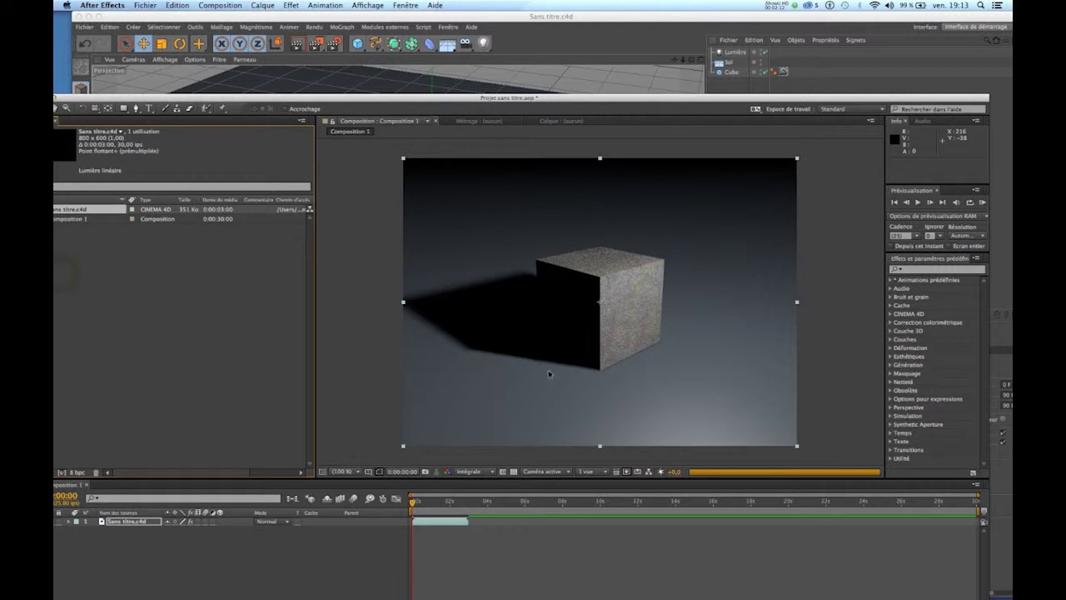
pyautogui.click(534, 57)
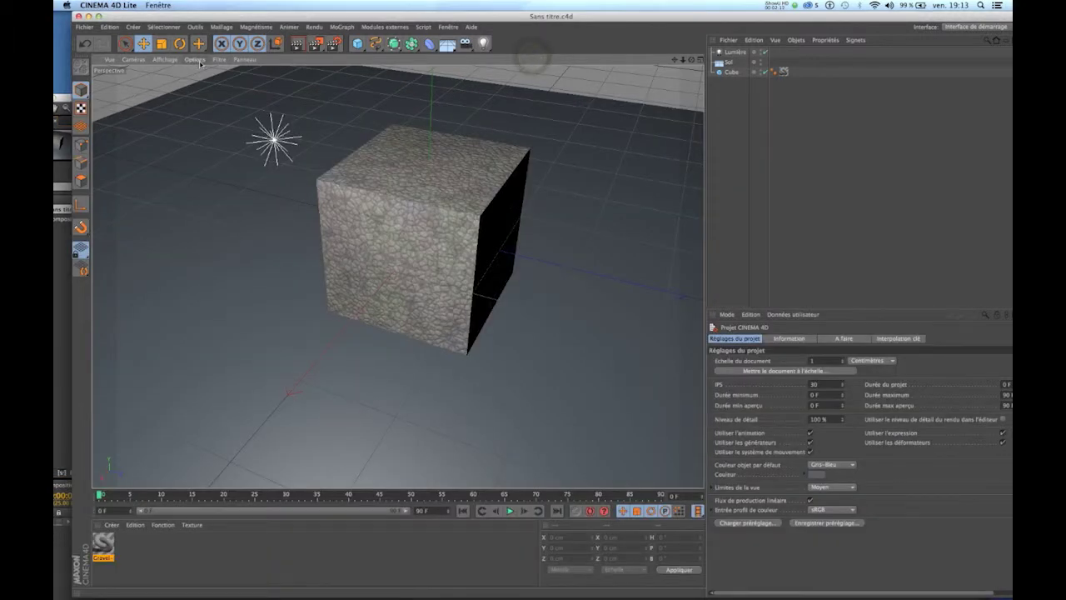
pyautogui.click(60, 105)
pyautogui.moveTo(100, 92); pyautogui.dragTo(123, 11)
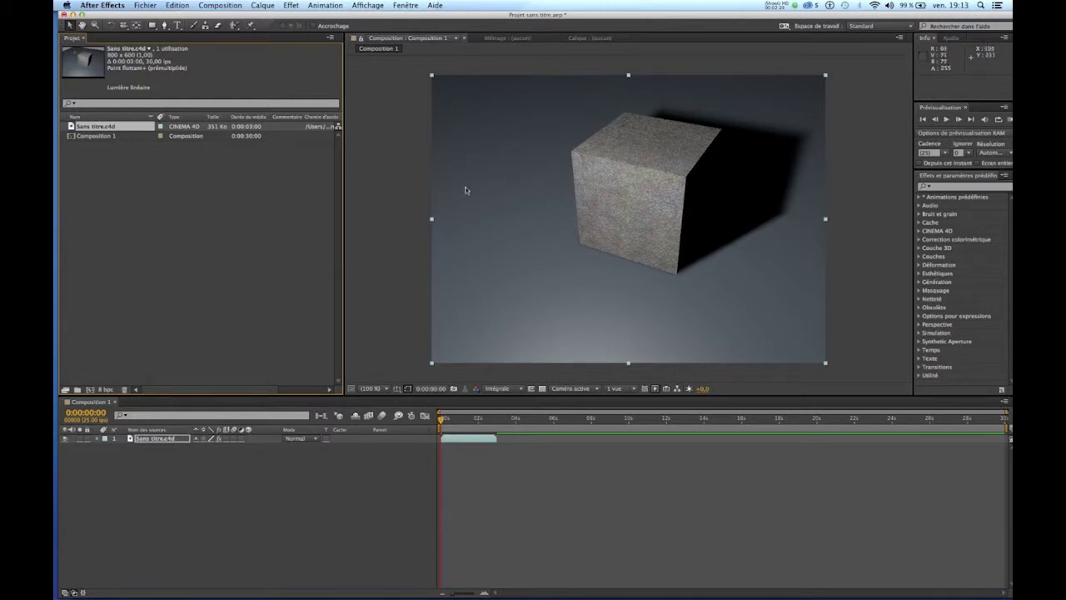
# Open the CINEWARE effect settings of the Sans titre.c4d layer and set the renderer to Standard (Esquisse).
pyautogui.click(172, 439)
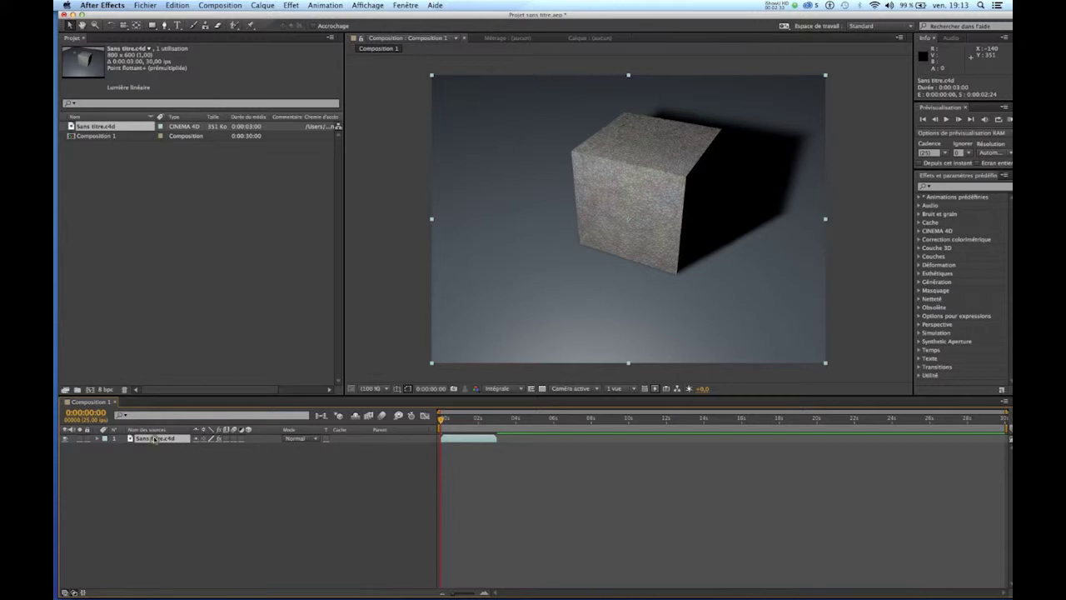
pyautogui.click(98, 439)
pyautogui.click(106, 447)
pyautogui.click(137, 456)
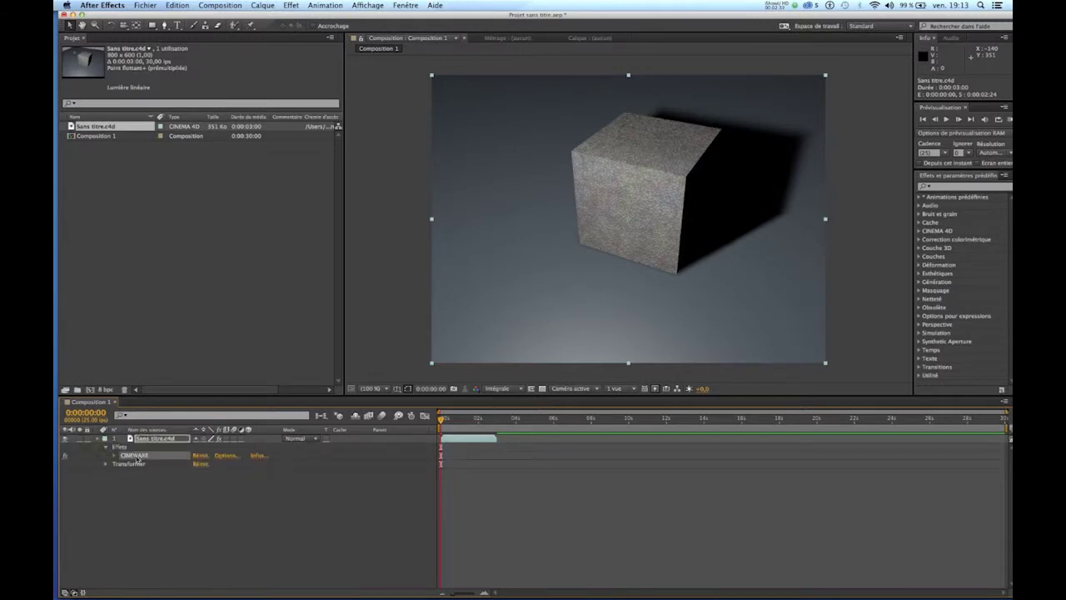
pyautogui.doubleClick(137, 456)
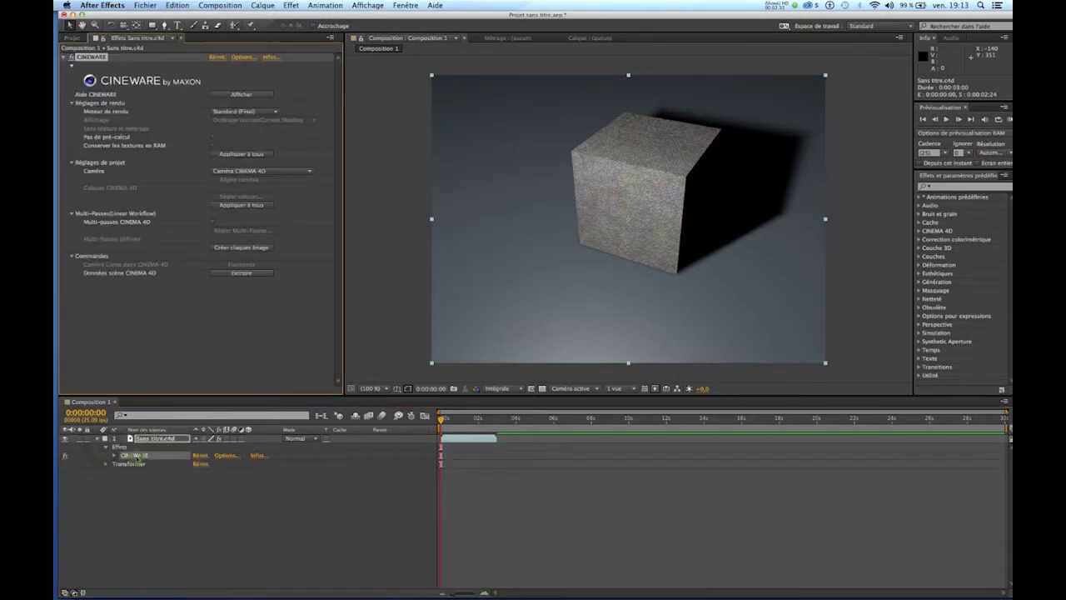
pyautogui.click(254, 112)
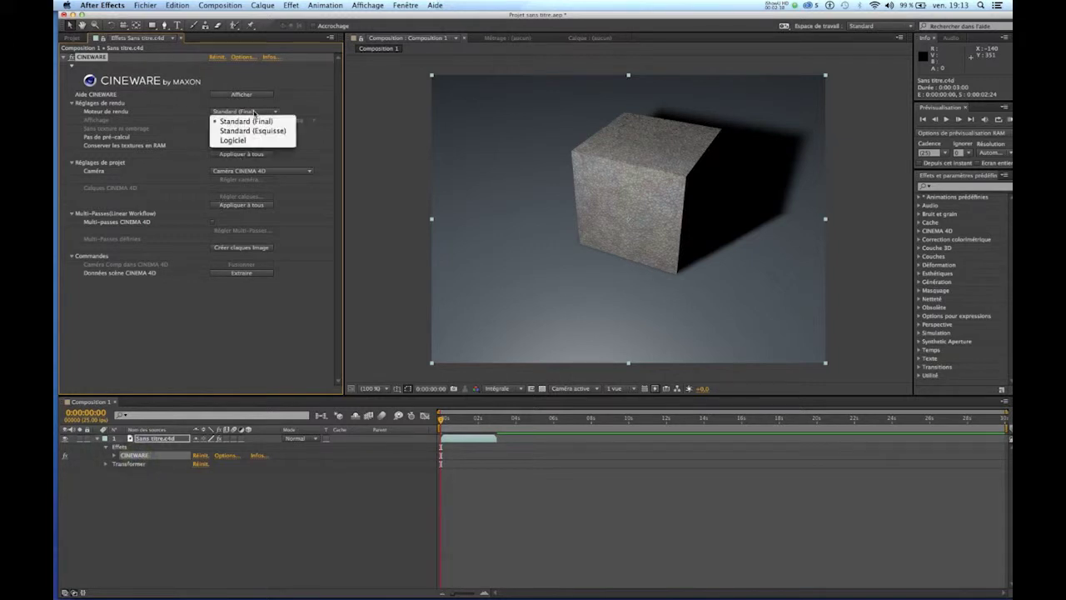
pyautogui.click(252, 131)
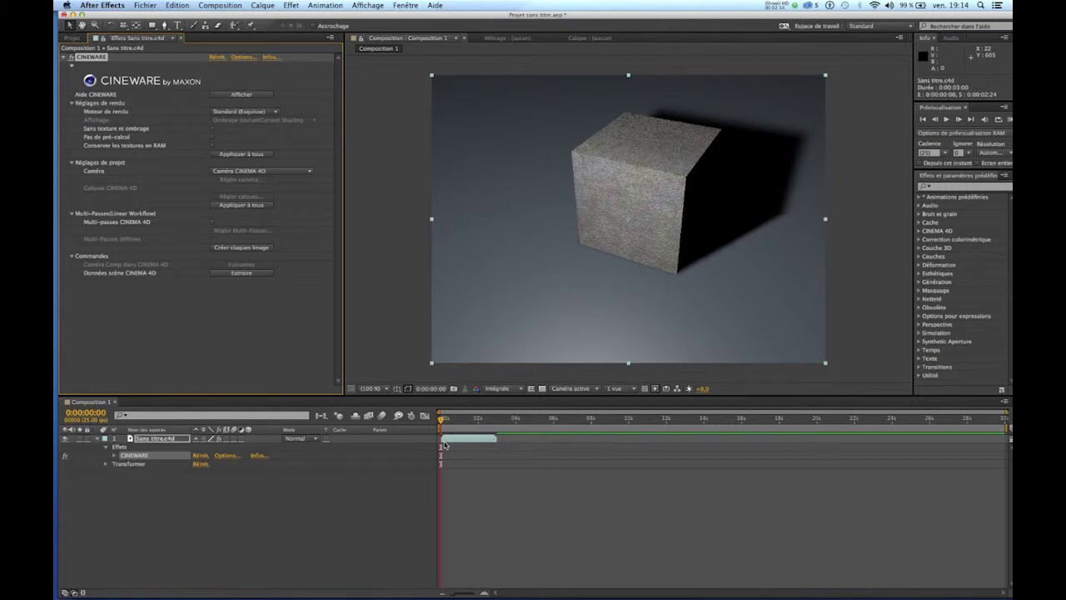
# Switch back to CINEMA 4D and check the frame rate (IPS) in the project settings.
pyautogui.moveTo(398, 17); pyautogui.dragTo(393, 76)
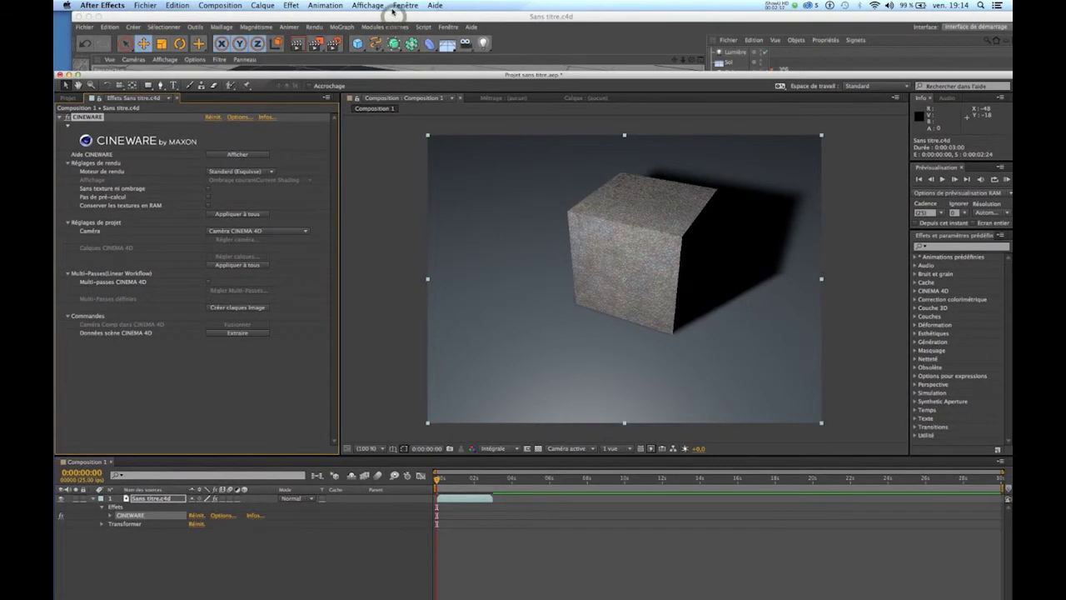
pyautogui.click(393, 13)
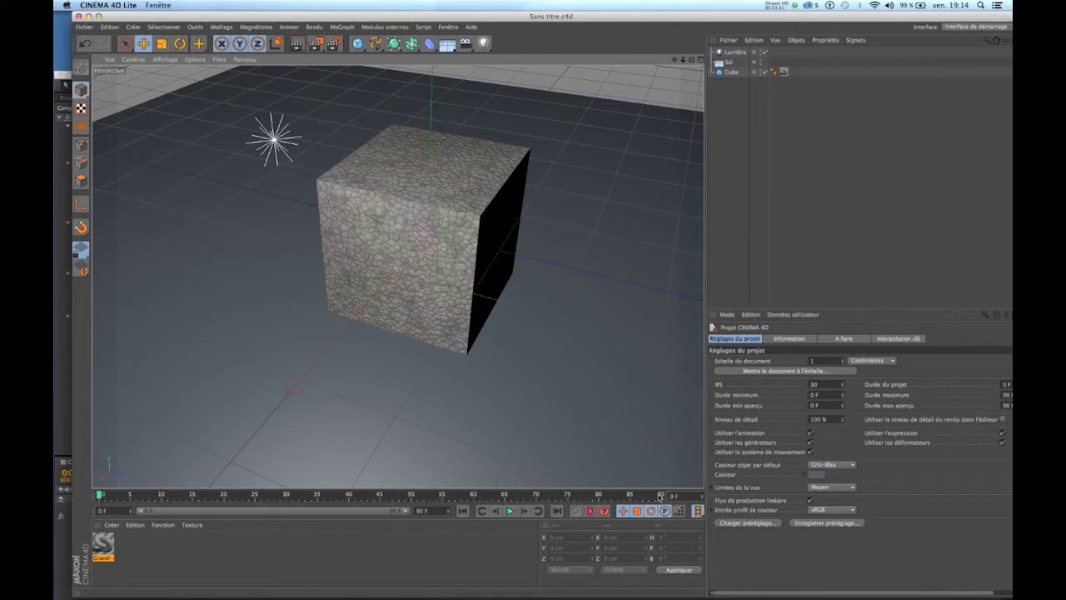
pyautogui.doubleClick(829, 386)
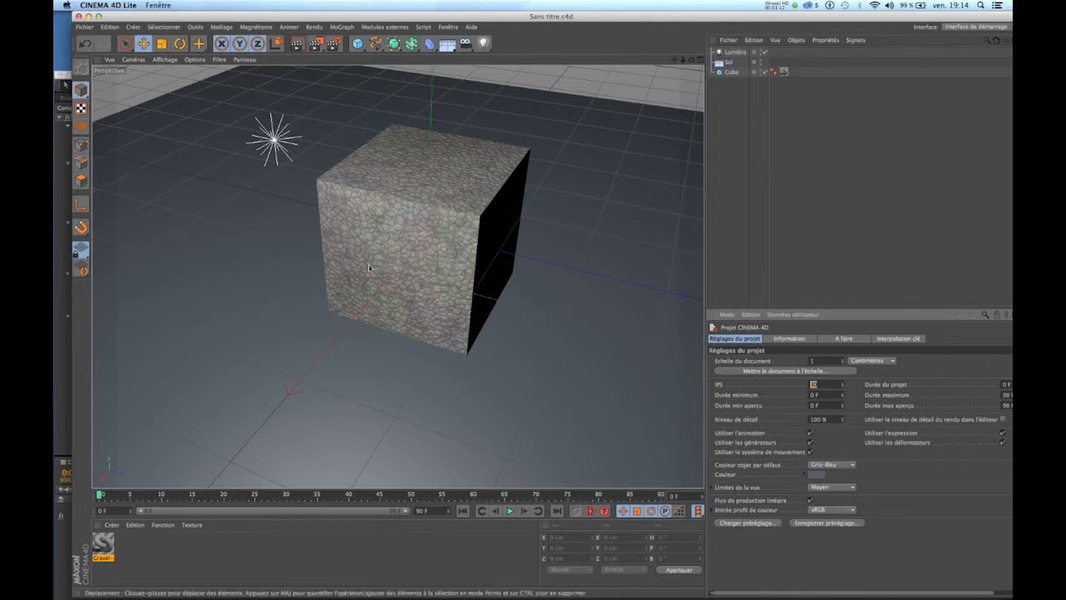
# Orbit the perspective view until the cube's textured side faces the camera, and save the scene.
pyautogui.moveTo(692, 60); pyautogui.dragTo(633, 125)
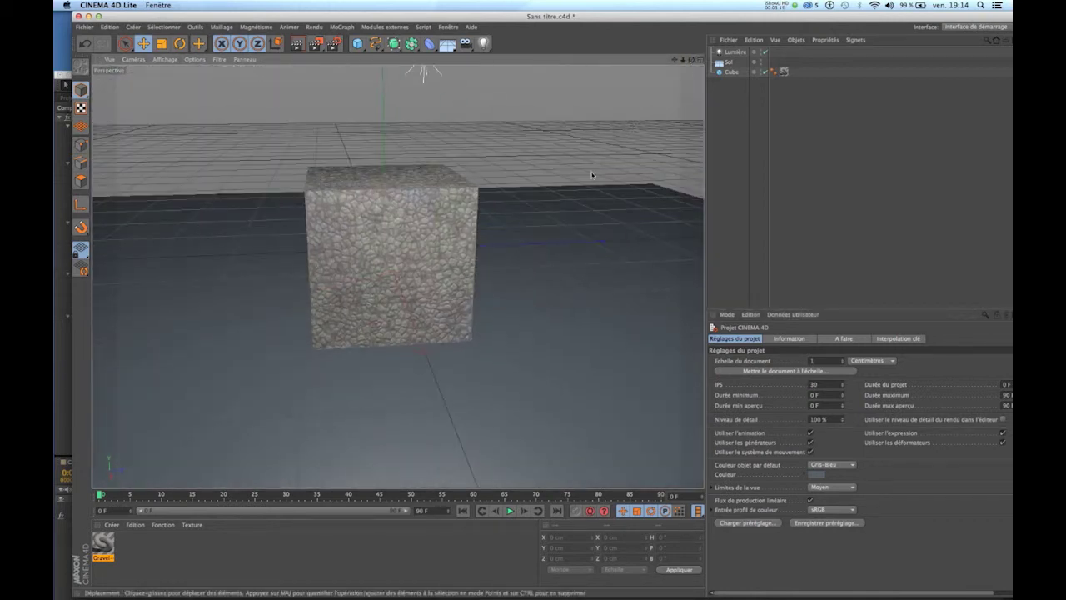
pyautogui.moveTo(467, 324)
pyautogui.keyDown('alt'); pyautogui.mouseDown()
pyautogui.moveTo(500, 275)
pyautogui.moveTo(434, 299)
pyautogui.moveTo(479, 317)
pyautogui.mouseUp(); pyautogui.keyUp('alt')
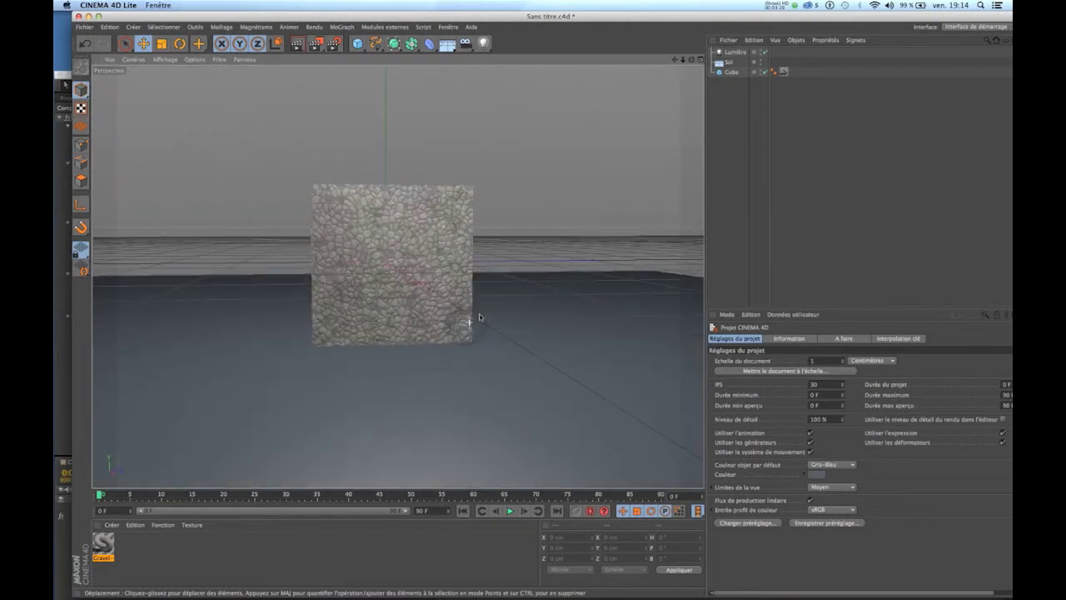
pyautogui.click(84, 27)
pyautogui.click(92, 107)
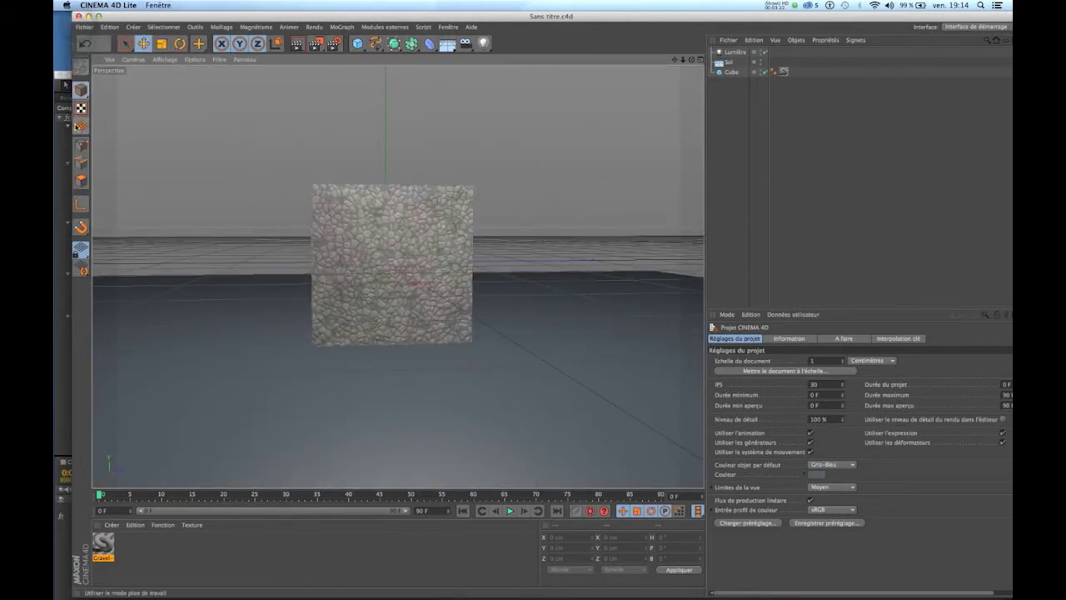